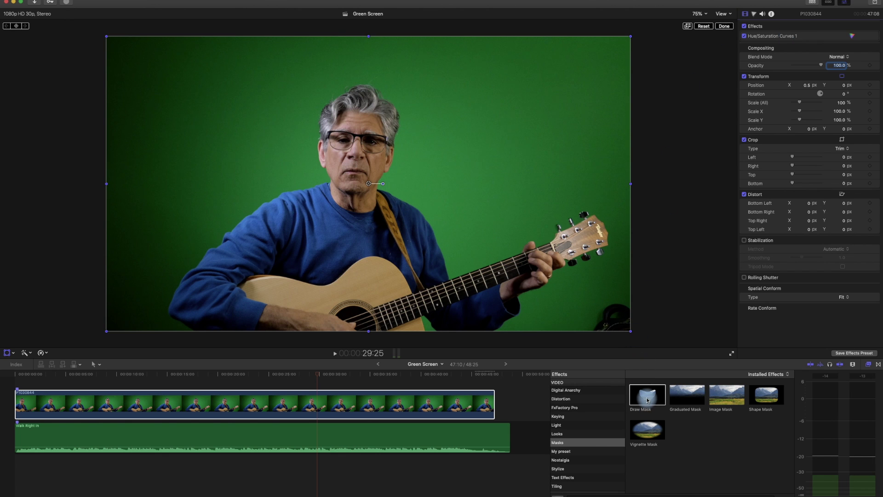
Apply Draw Mask to the guitarist clip and place points along the lower left and top edge
left_click_drag(647, 400, 459, 402)
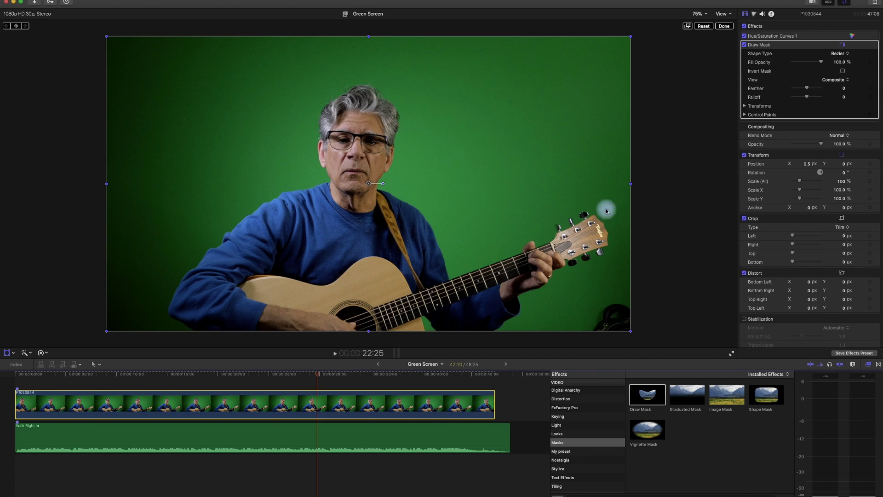
left_click(761, 45)
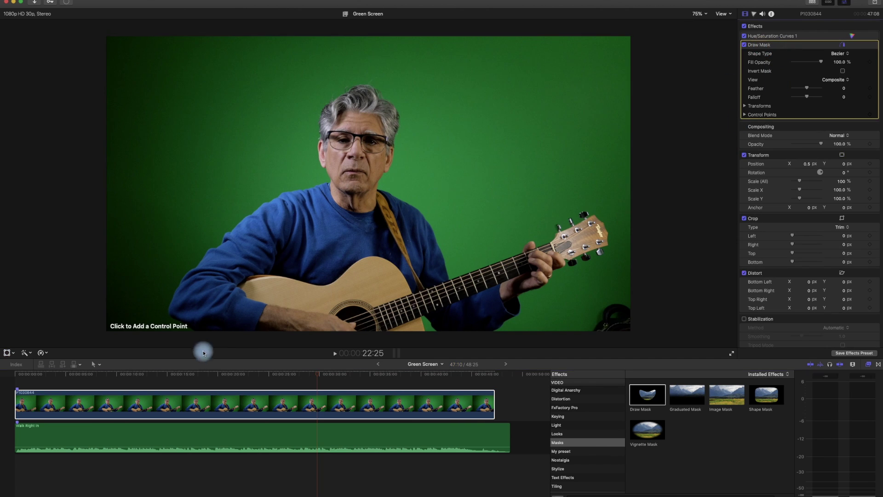
left_click(117, 338)
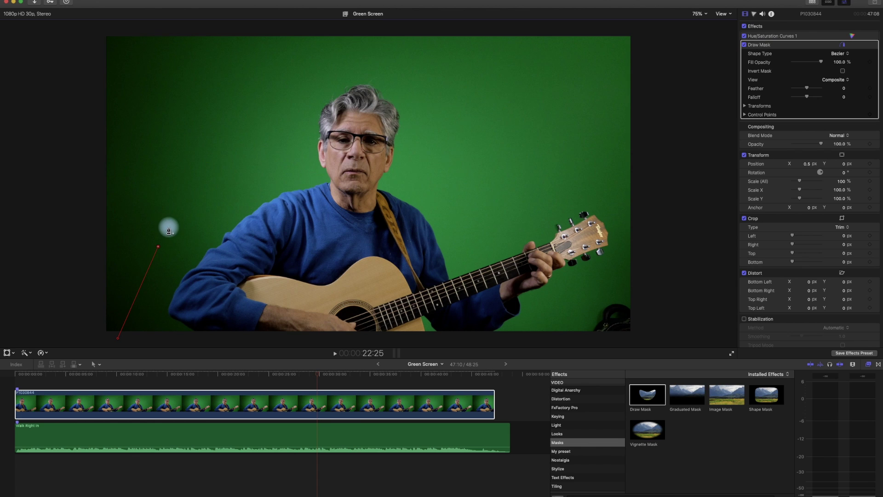
left_click(192, 133)
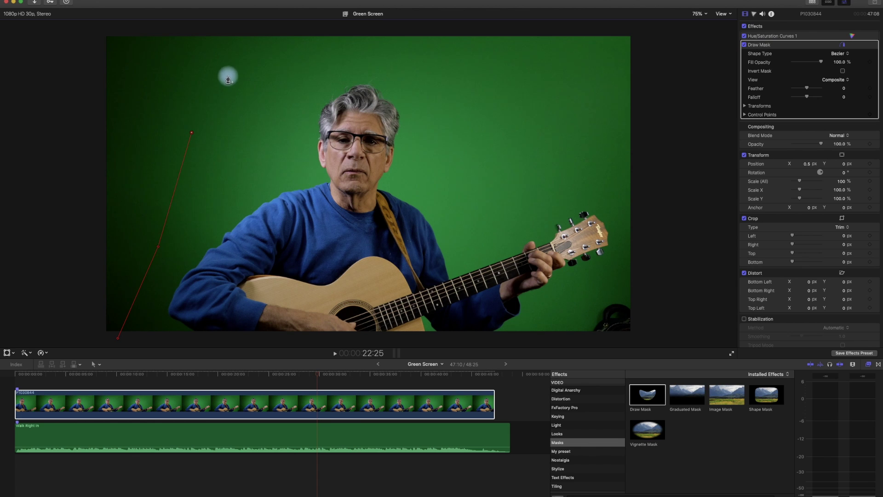
left_click(235, 64)
left_click(360, 42)
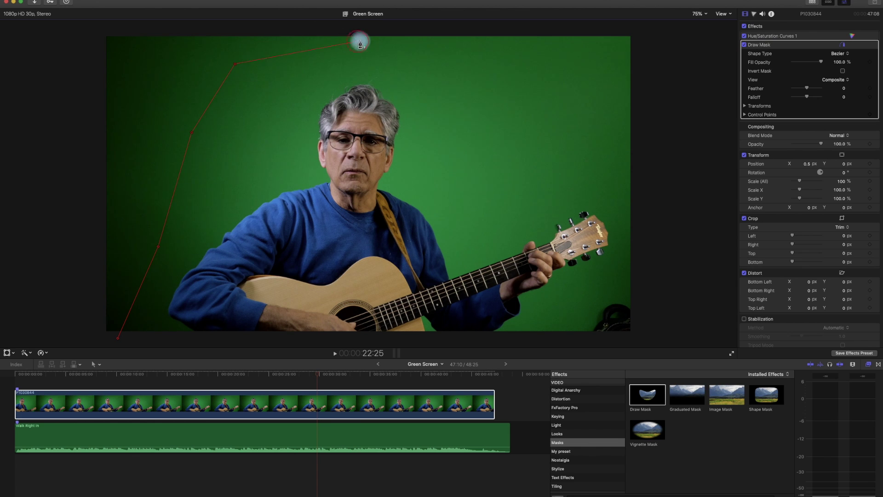
Continue the mask around his head, the right edge and the guitar, closing it on the first point
left_click(432, 47)
left_click(481, 97)
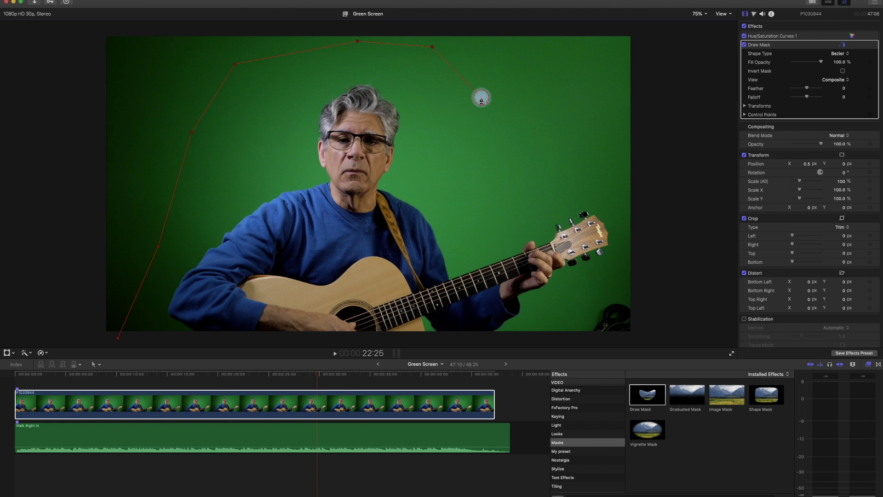
left_click(631, 168)
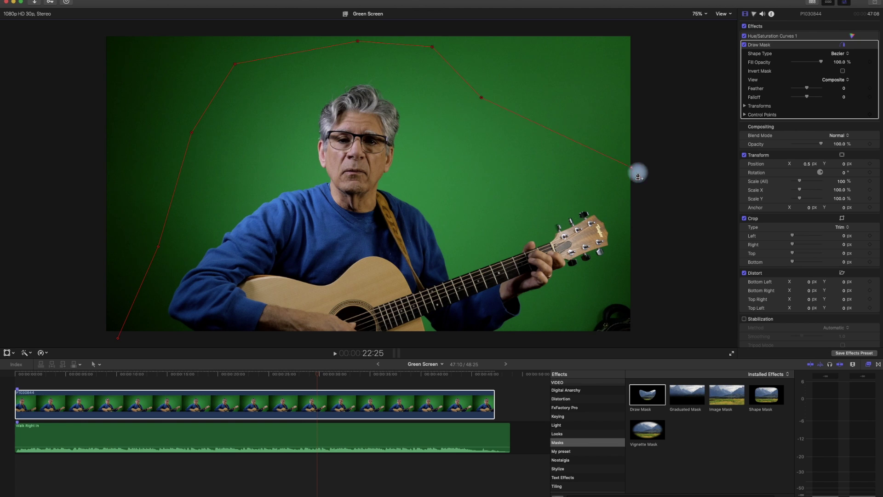
left_click(649, 256)
left_click(602, 286)
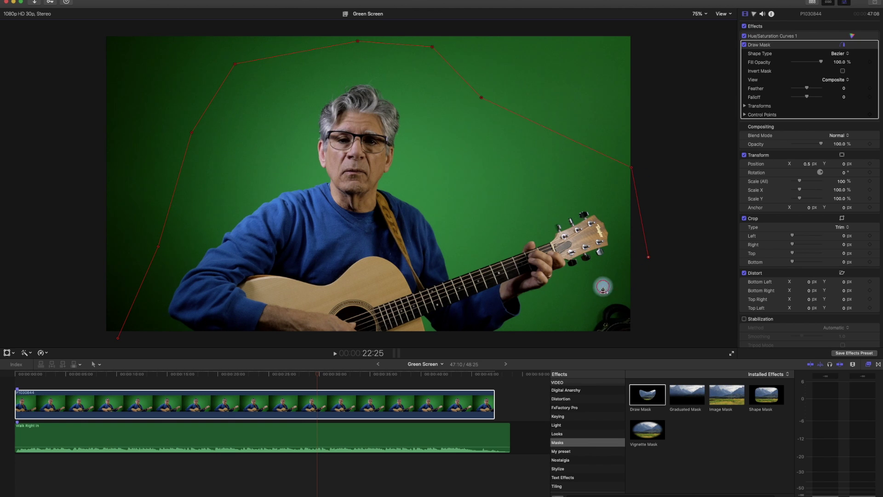
left_click(571, 343)
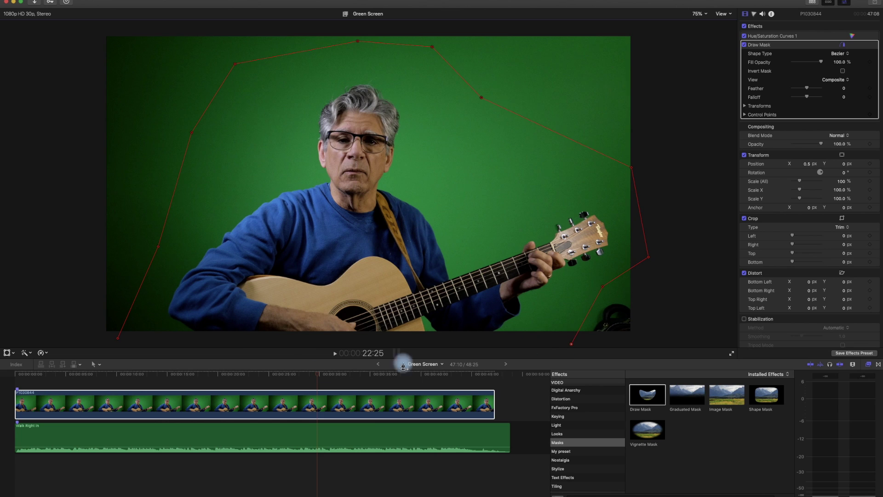
left_click(118, 341)
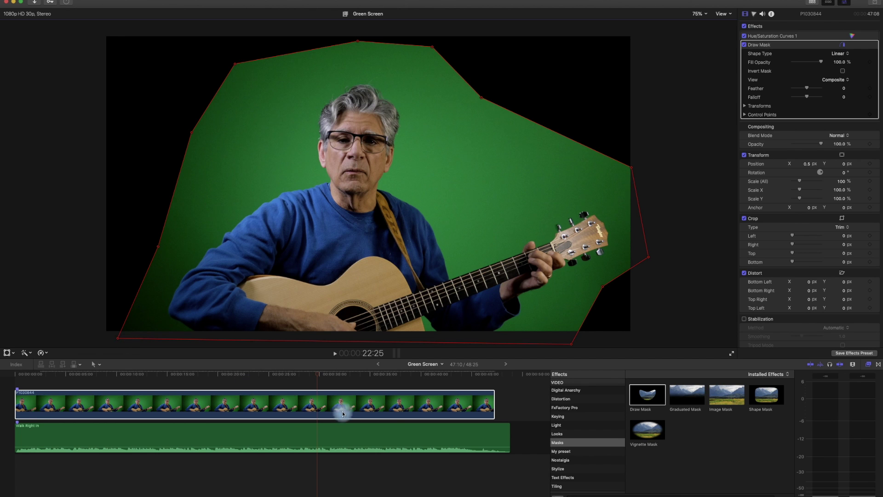
Apply the Keyer effect to the guitarist clip
left_click(561, 417)
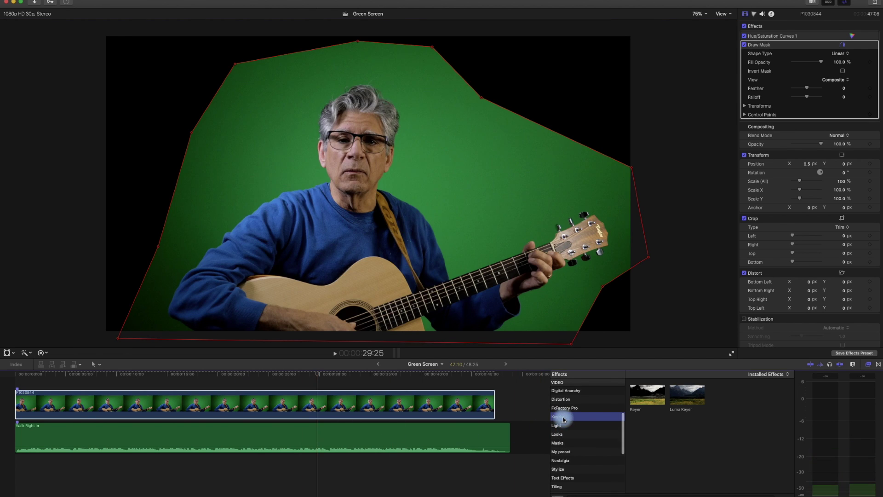
left_click(645, 395)
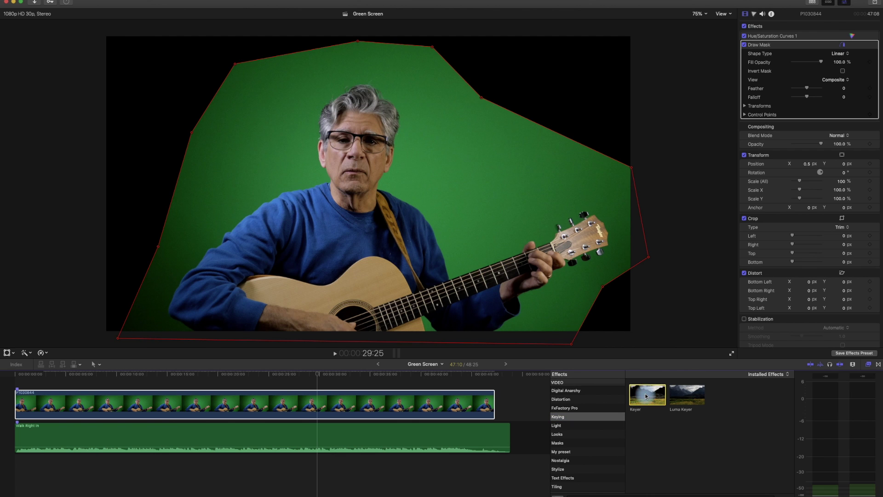
left_click_drag(645, 396, 444, 405)
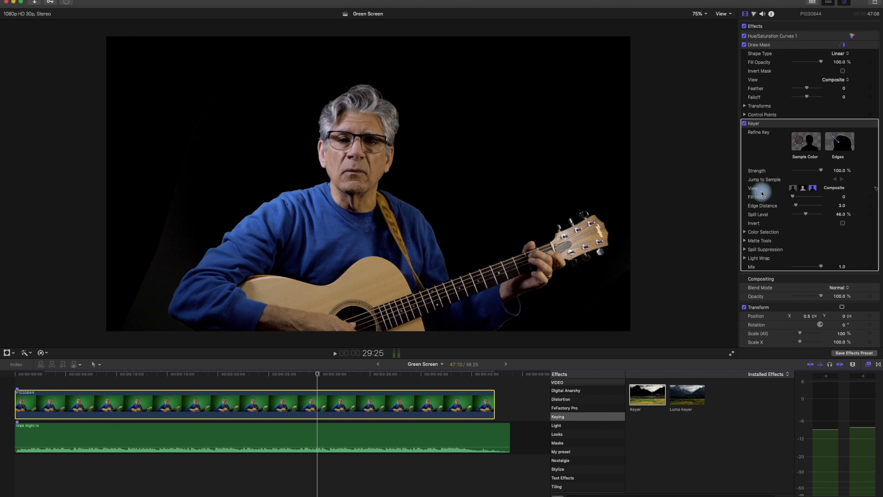
Compare the Original and Composite views, then set the Keyer View to Matte
left_click(812, 189)
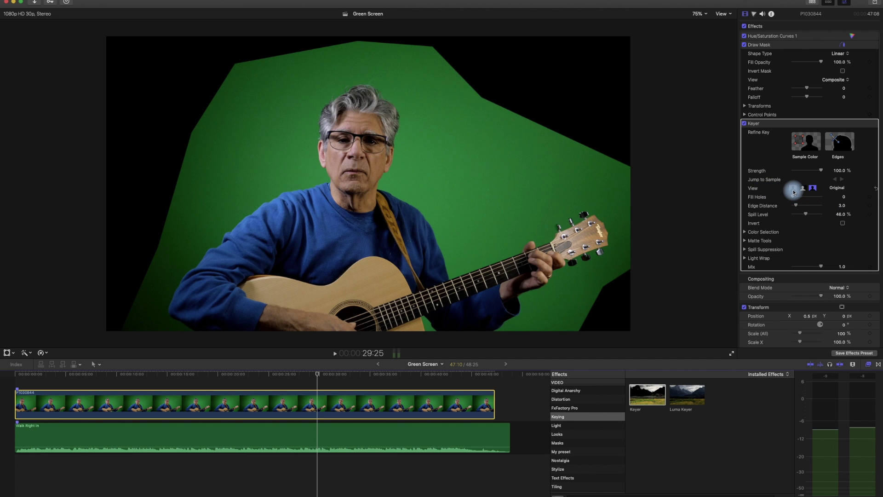
left_click(793, 189)
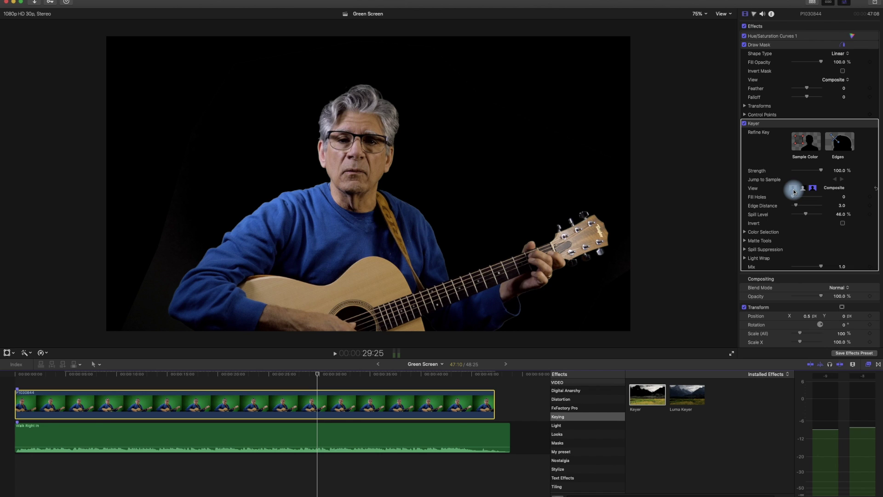
left_click(804, 190)
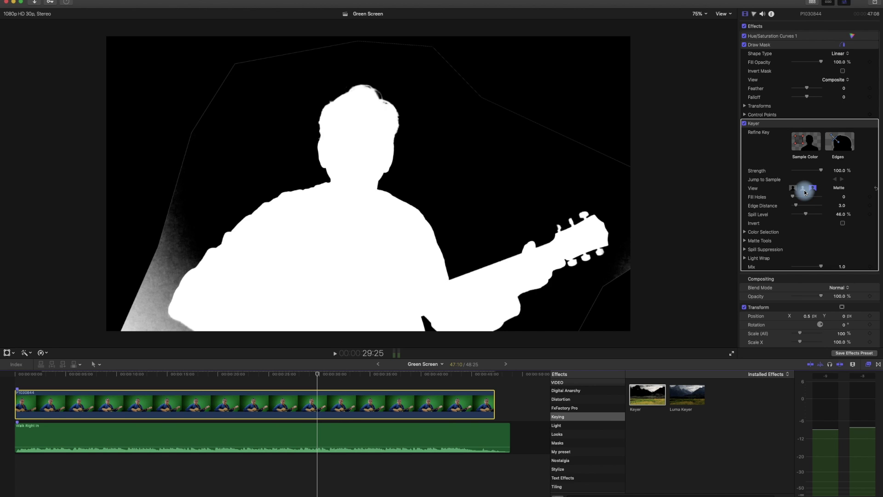
Expand Matte Tools and Levels, raise Black to 0.93, then set Soften 0.78 and Erode 2.27
left_click(745, 241)
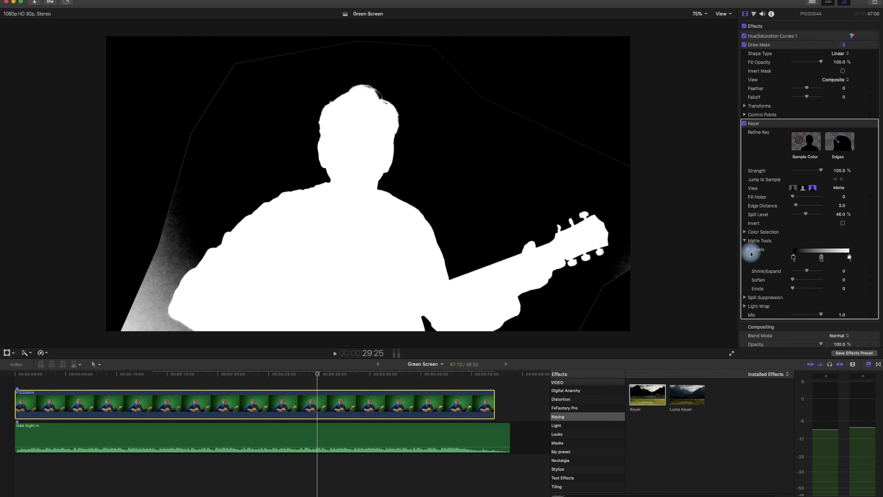
left_click(751, 254)
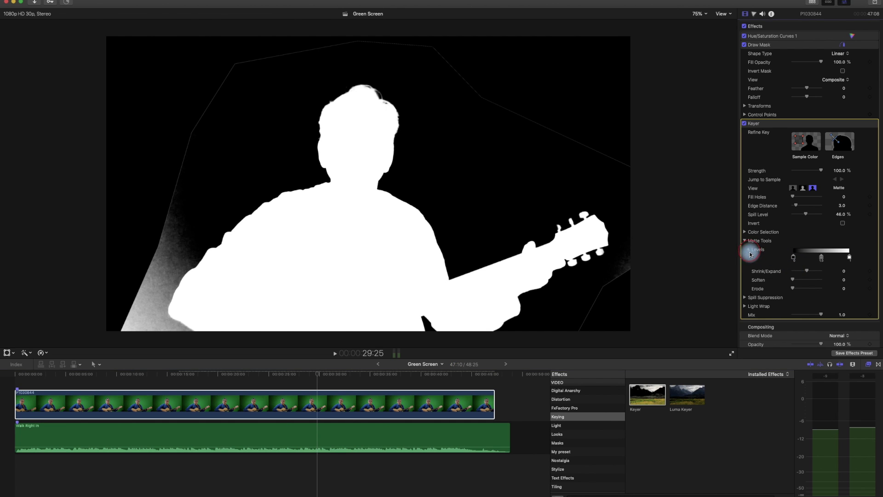
left_click(750, 254)
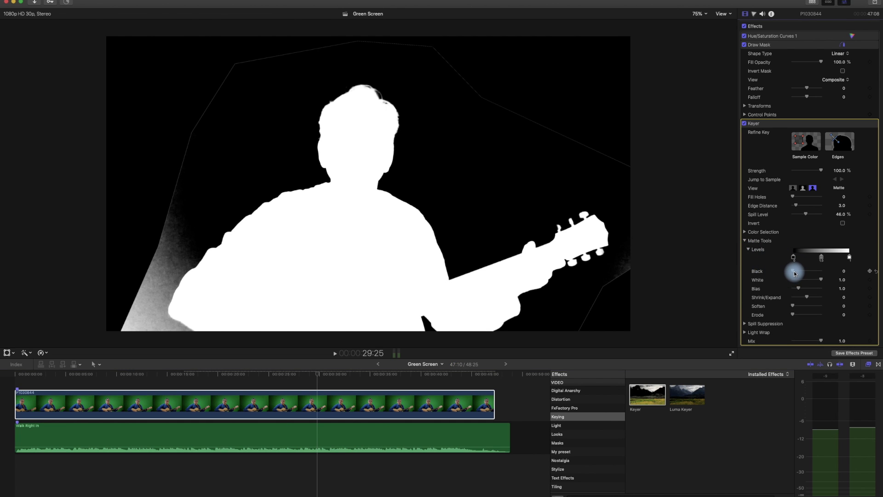
left_click_drag(794, 273, 822, 270)
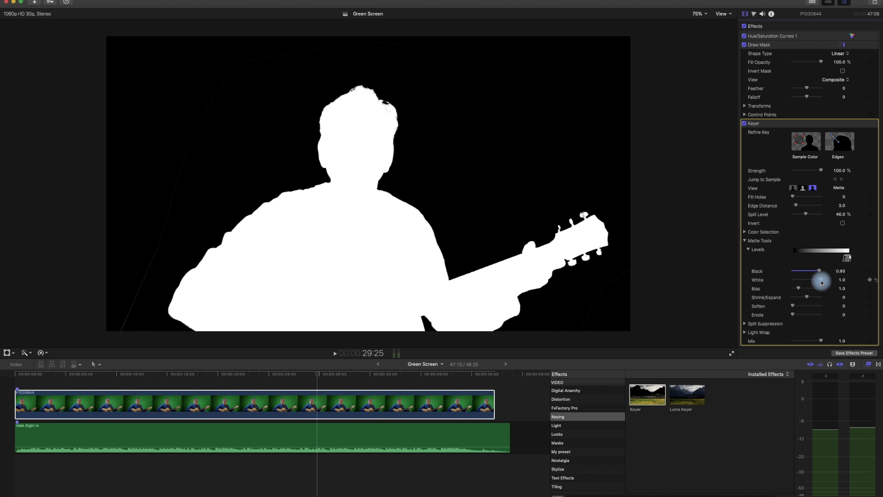
left_click(822, 281)
left_click_drag(822, 282, 801, 317)
left_click(807, 298)
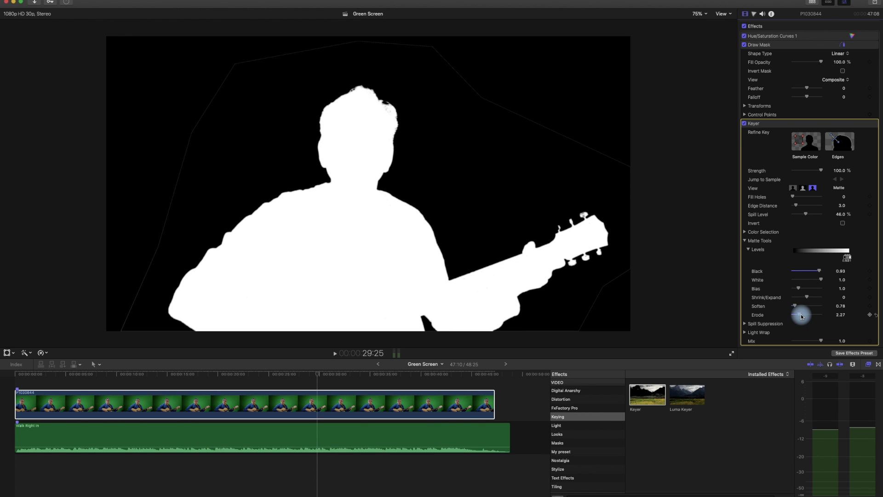
Raise Edge Distance from 3.0 to 5.0, set View to Composite, and select the P1030844 clip
left_click(750, 242)
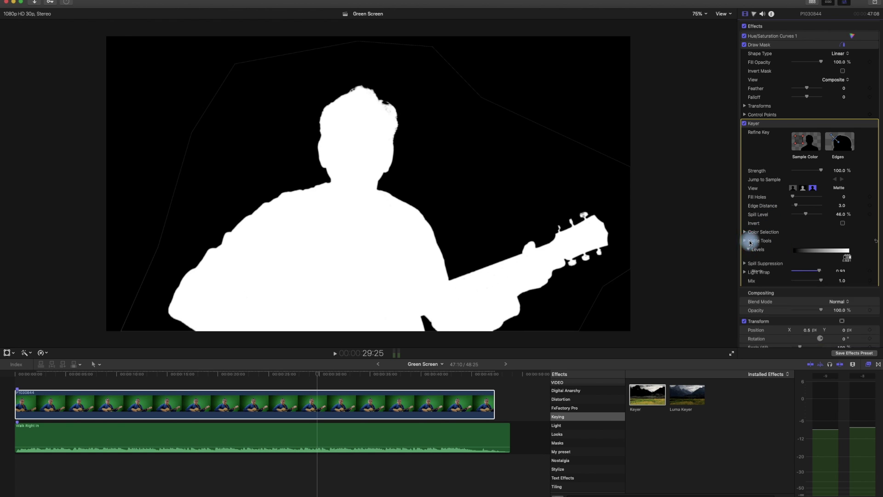
left_click(797, 208)
left_click_drag(797, 208, 799, 209)
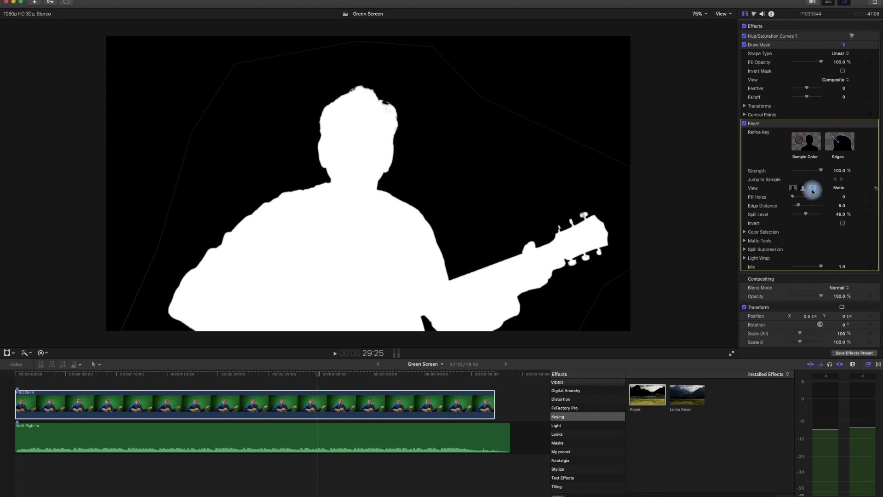
left_click(794, 188)
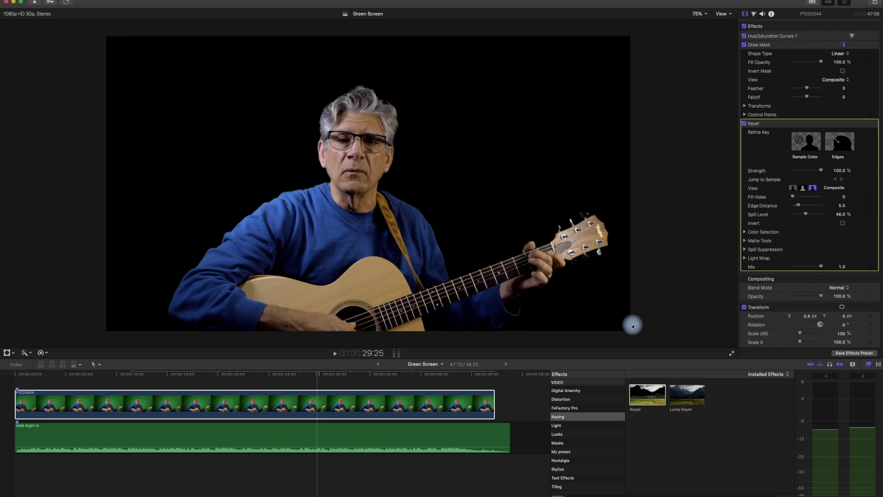
left_click(399, 414)
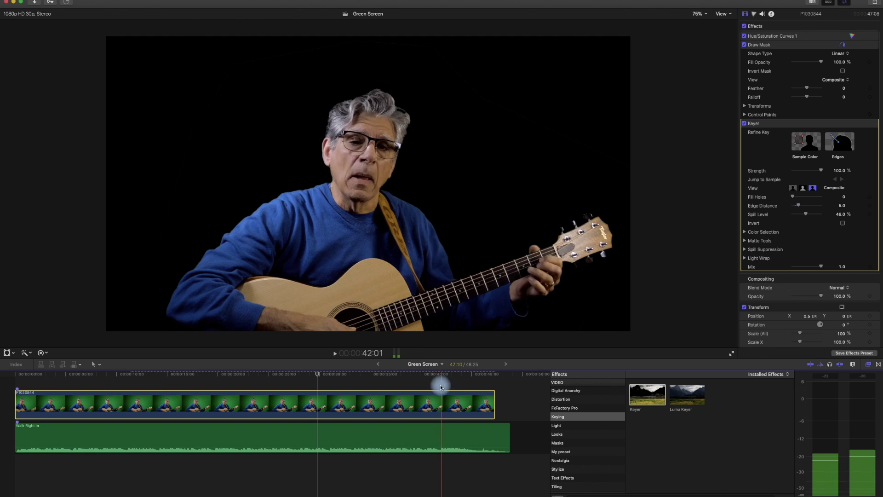
Place the Autumn tree clip beneath the guitarist and trim it to span the whole project
left_click(824, 7)
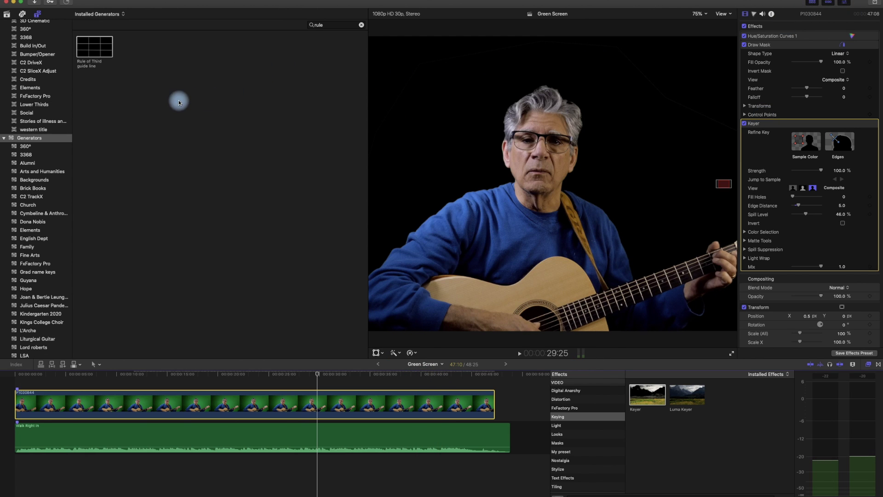
left_click(7, 17)
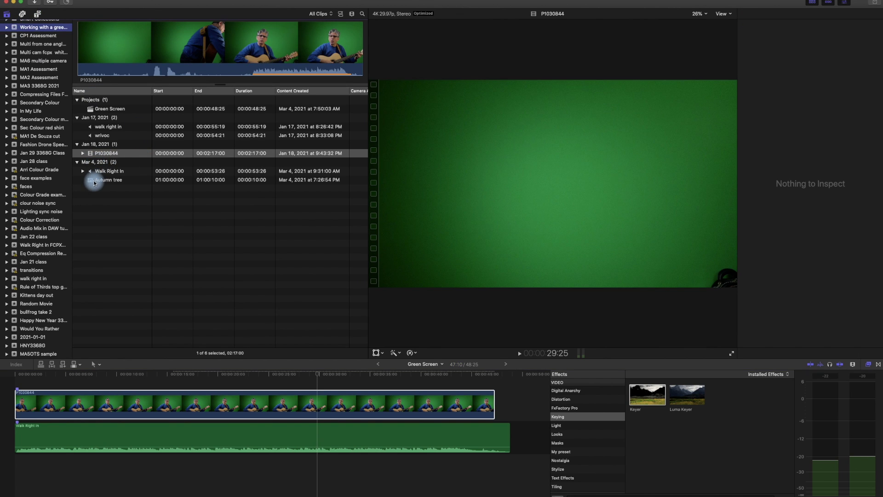
left_click_drag(90, 180, 293, 409)
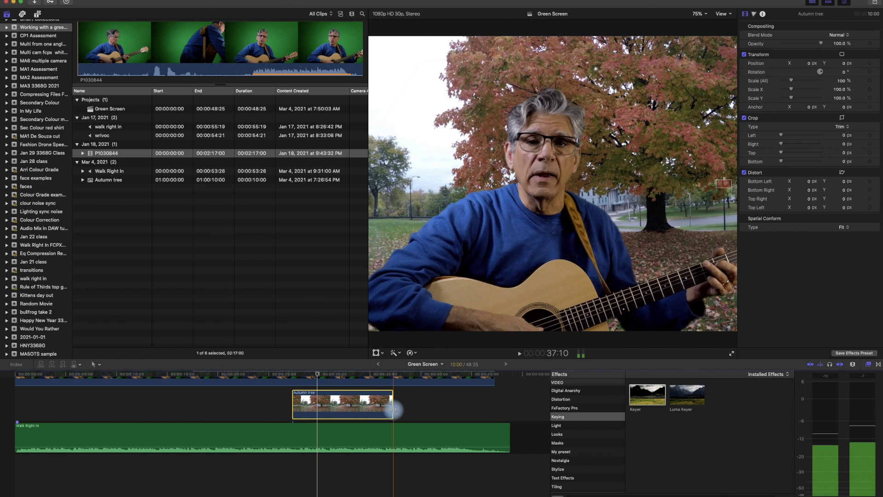
left_click_drag(397, 407, 509, 414)
left_click_drag(293, 400, 2, 403)
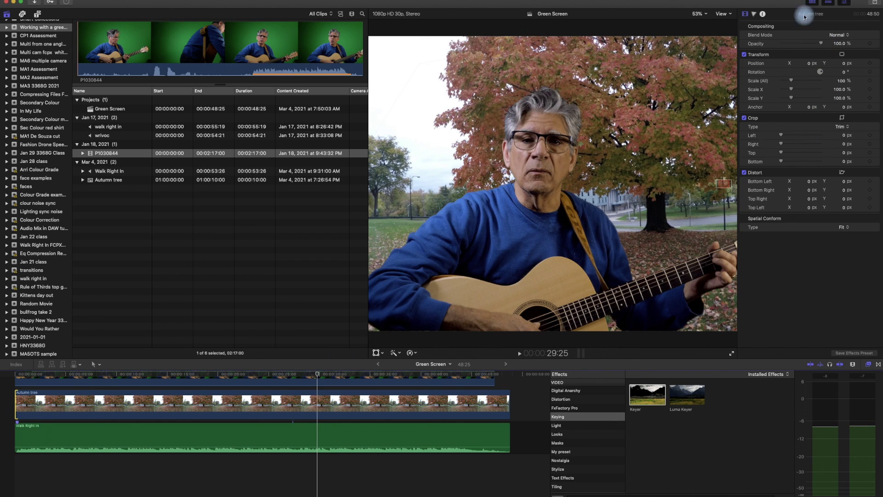
left_click(812, 1)
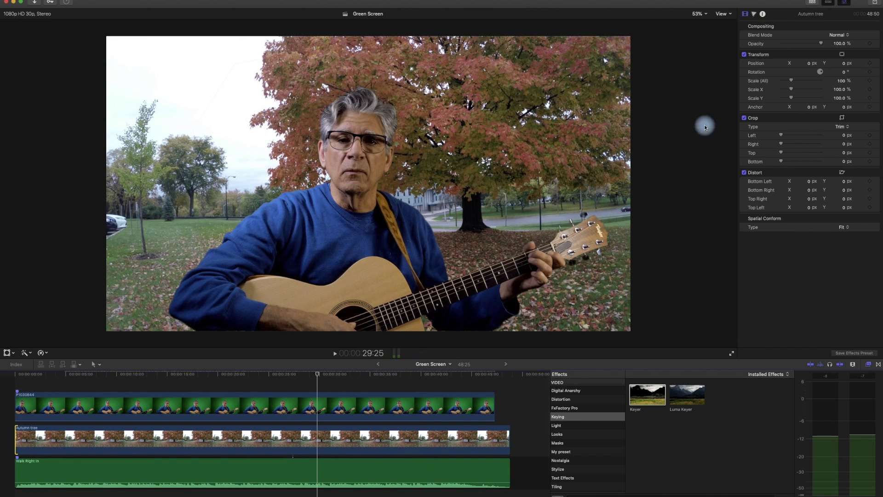
Add the Rule of Third guide line generator above the P1030844 clip, then reselect P1030844
left_click(816, 4)
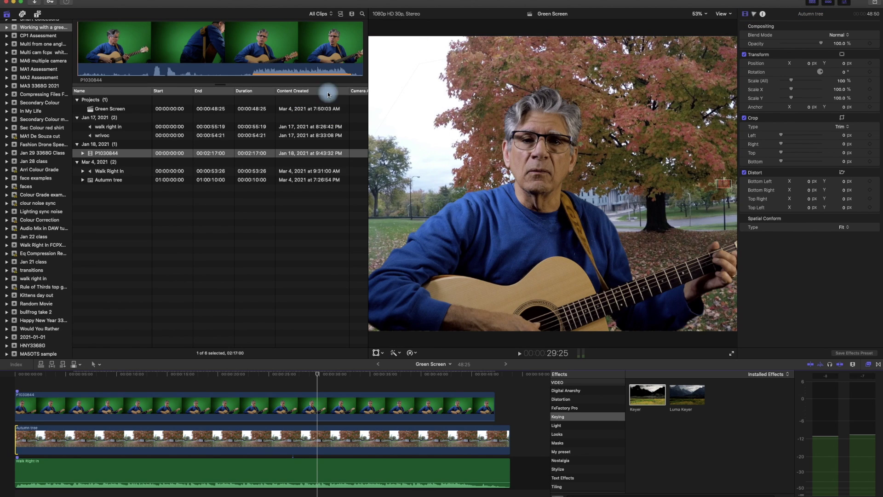
left_click(38, 14)
left_click_drag(89, 46, 197, 373)
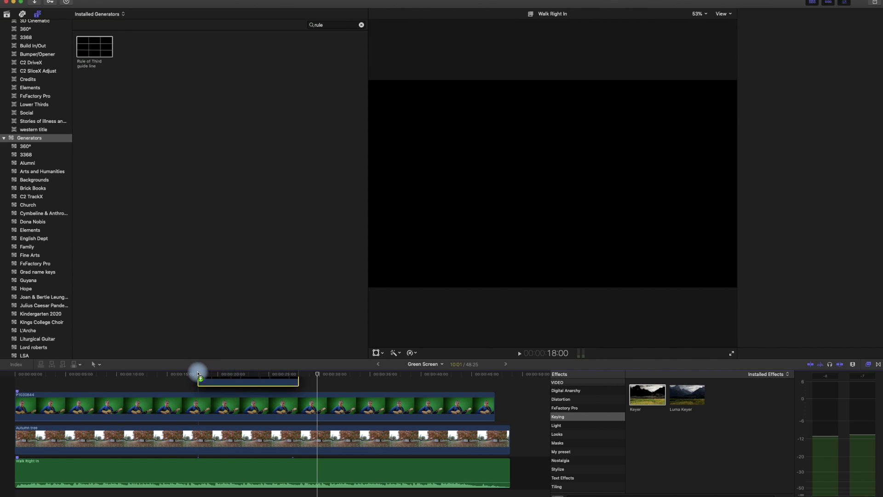
left_click(245, 375)
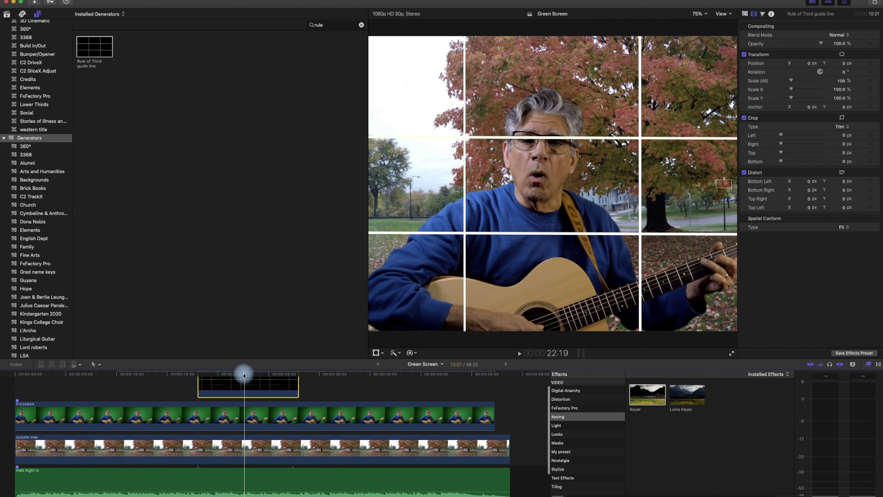
left_click(811, 4)
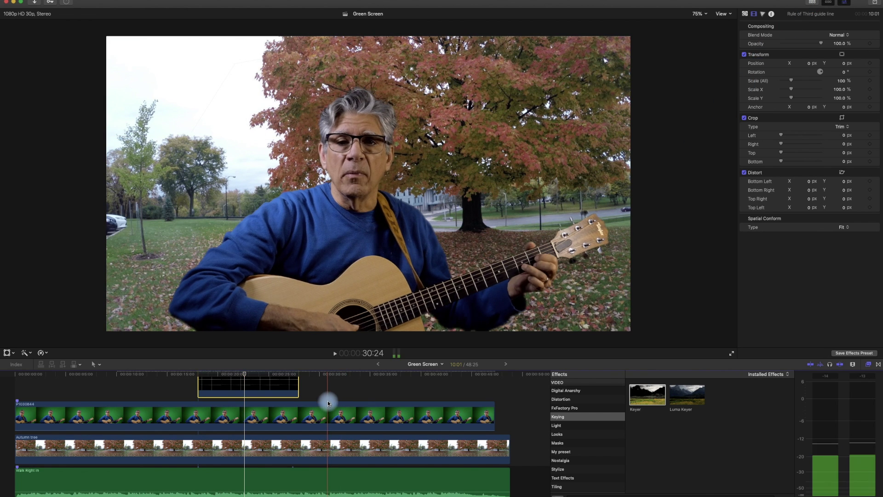
left_click(323, 414)
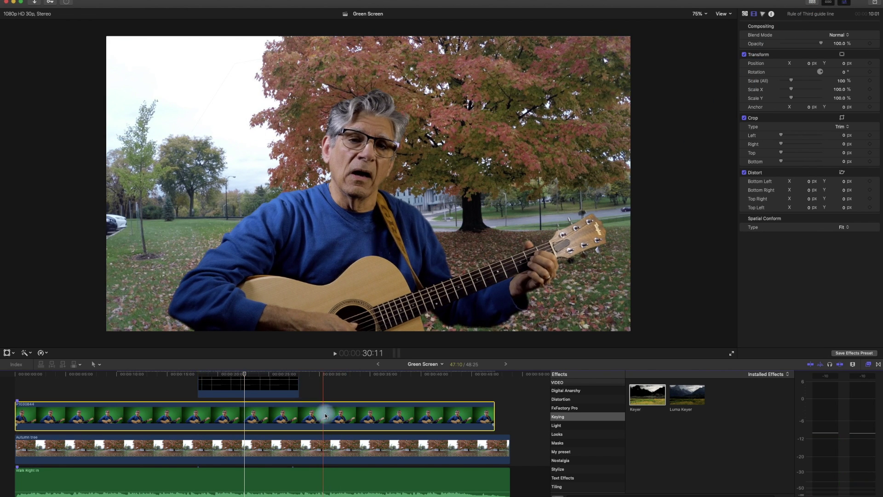
left_click(8, 353)
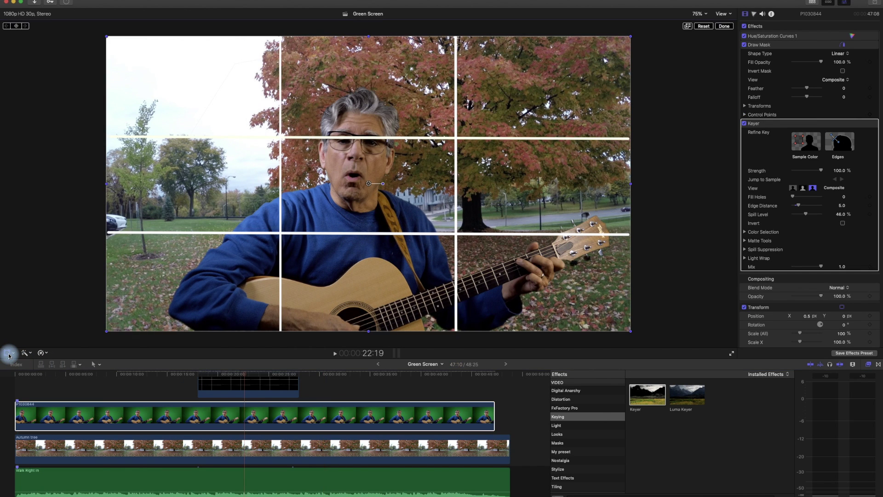
Drag the guitarist left to Position X -248.7 px, delete the thirds guide clip, and return to the start
left_click(369, 186)
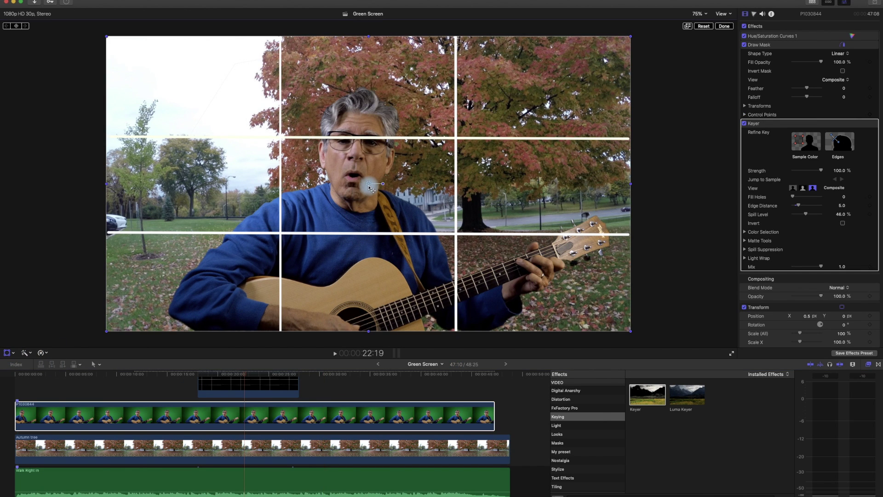
left_click_drag(368, 186, 303, 186)
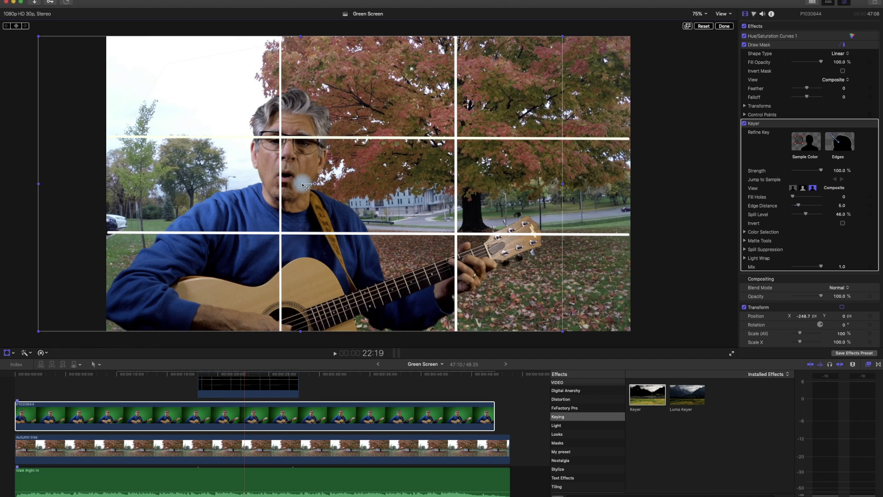
left_click(270, 388)
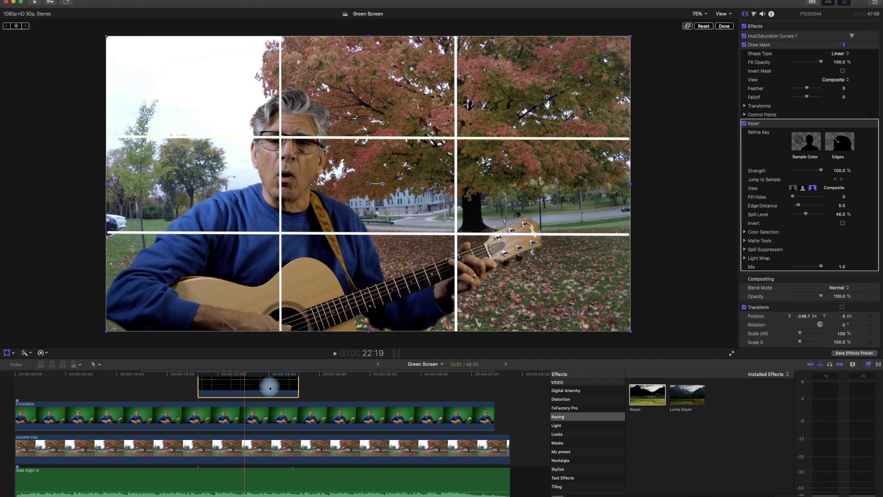
key("Delete")
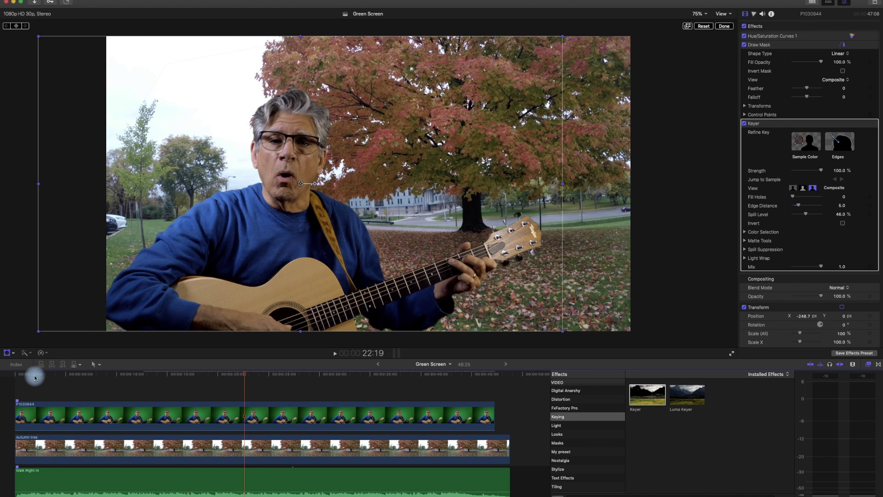
left_click(21, 378)
left_click(6, 378)
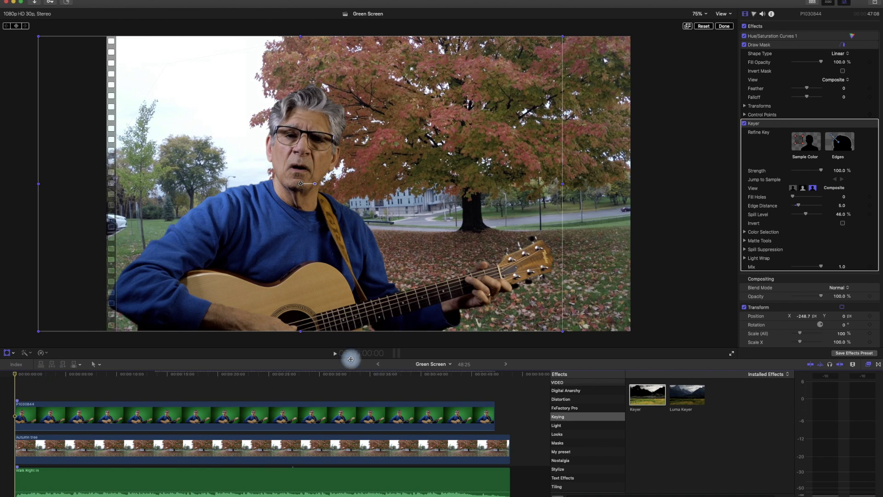
left_click(335, 356)
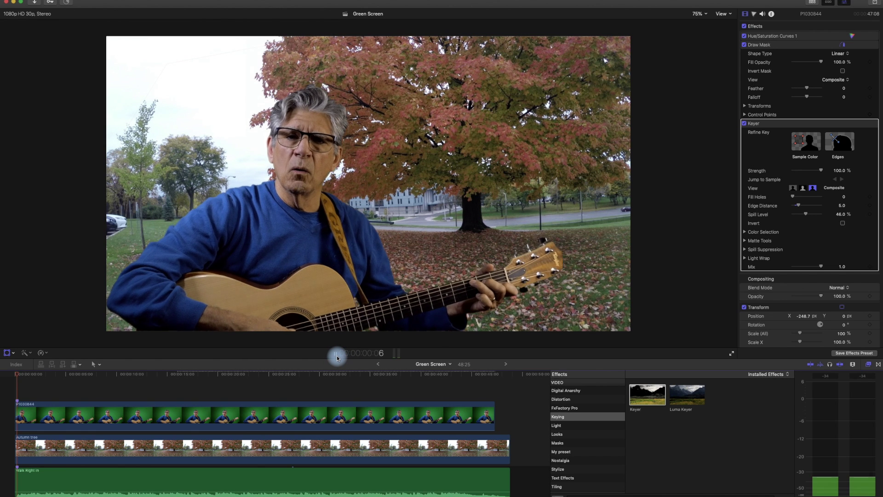
key("XF86AudioRaiseVolume")
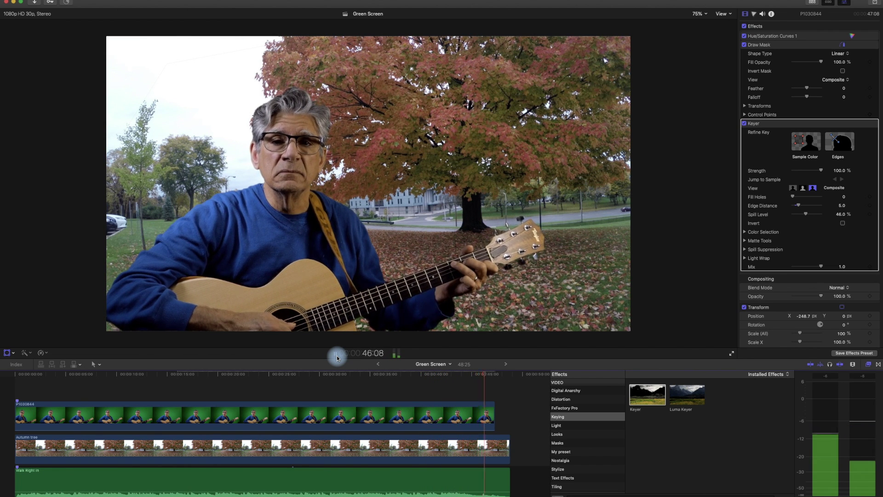
left_click(336, 358)
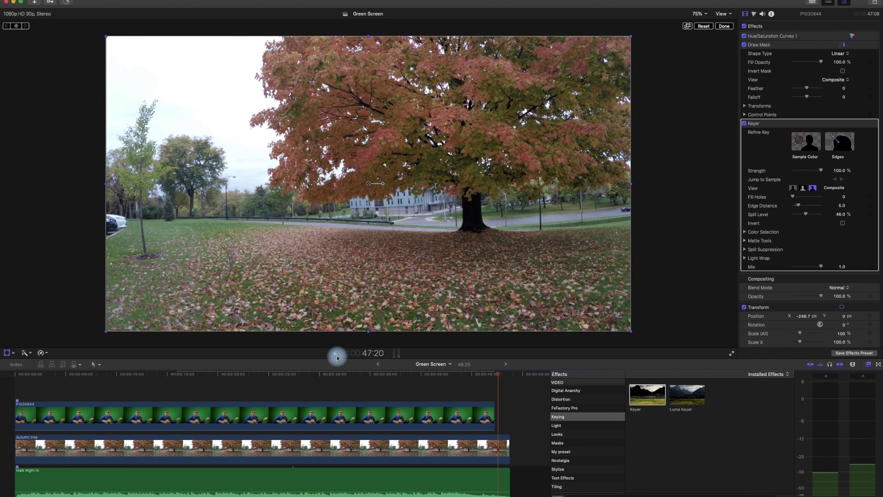